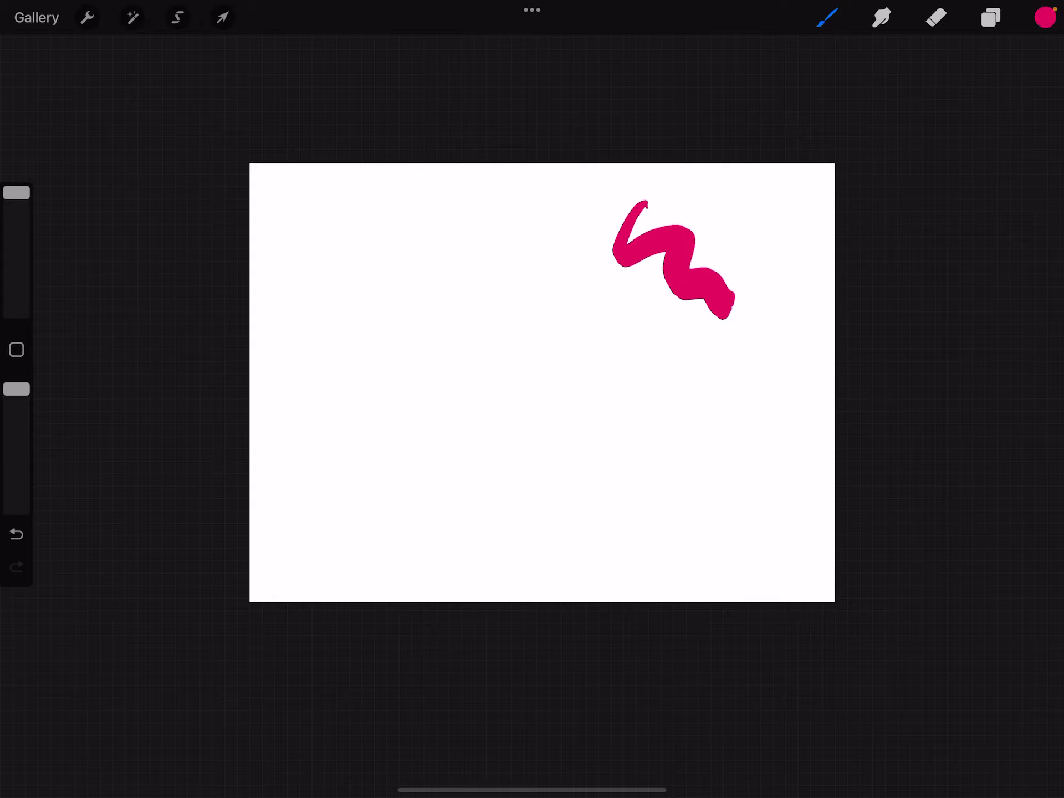
Clone the magenta squiggle onto the upper-left area of the canvas, including its tail
click(132, 18)
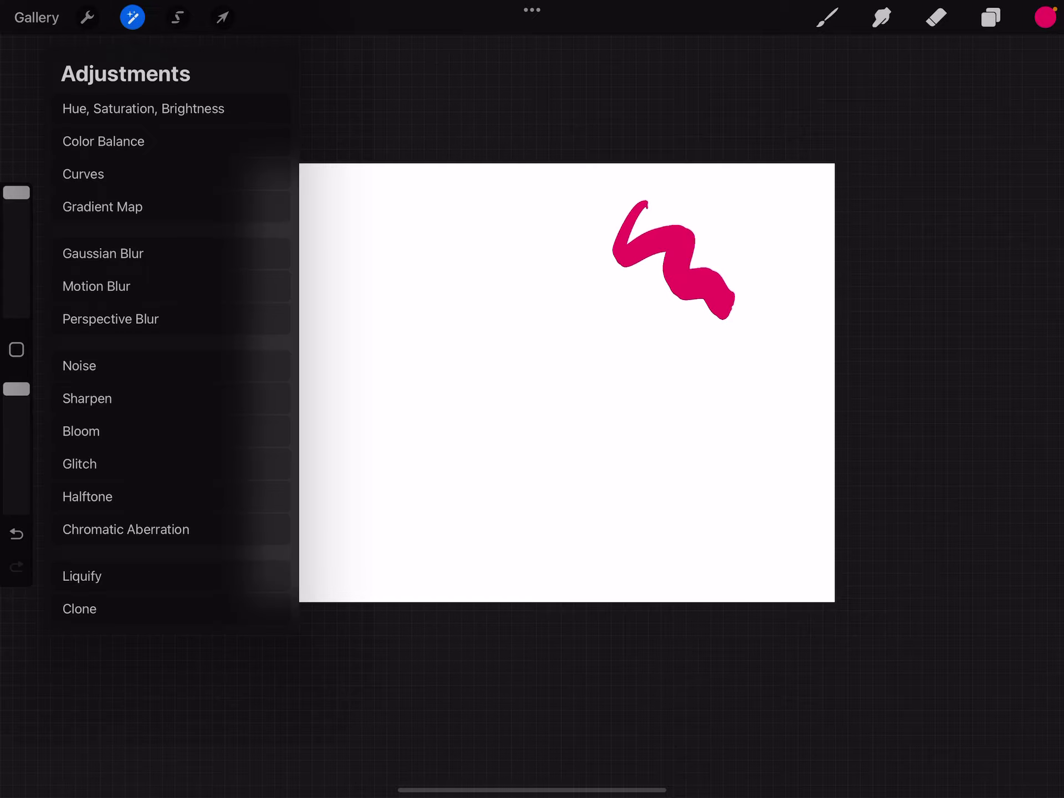
click(79, 608)
mouse_move(532, 399)
mouse_down()
mouse_move(687, 261)
mouse_move(672, 250)
mouse_move(680, 247)
mouse_up()
mouse_move(416, 341)
mouse_down()
mouse_move(379, 283)
mouse_move(353, 278)
mouse_move(351, 241)
mouse_up()
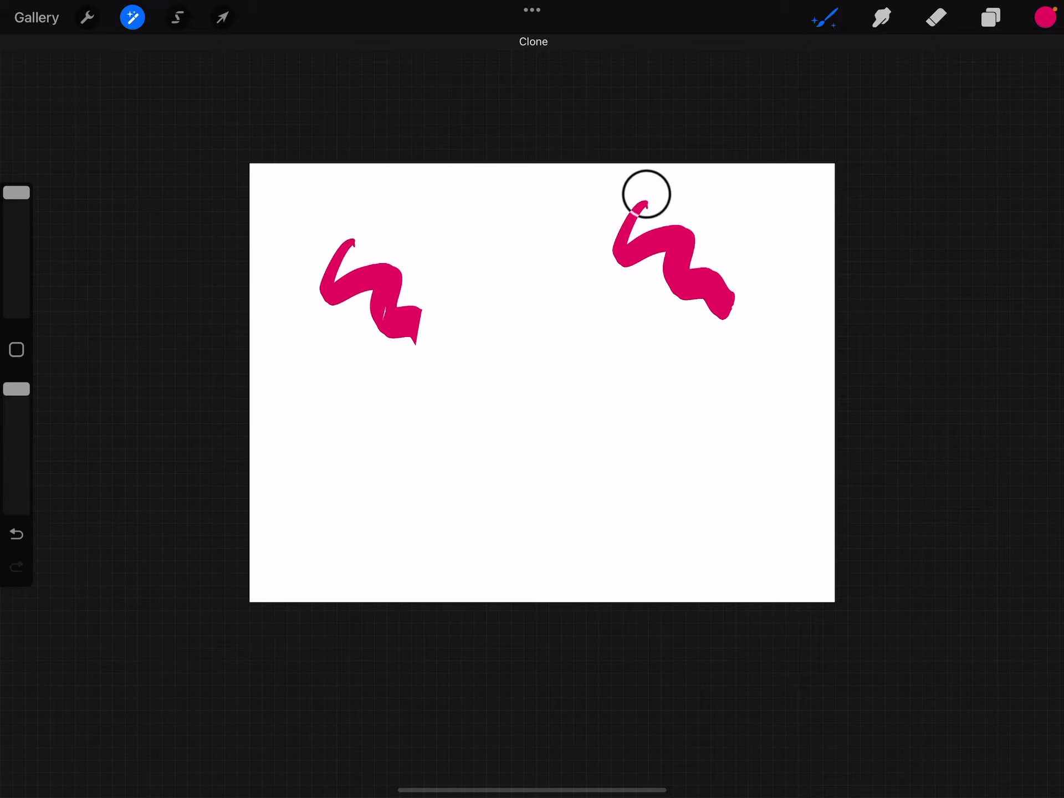
drag(416, 316, 439, 356)
mouse_move(773, 308)
mouse_down()
mouse_move(744, 380)
mouse_move(612, 188)
mouse_move(689, 131)
mouse_move(672, 188)
mouse_move(743, 152)
mouse_up()
Switch to painting with light pink and brush a pale pink zigzag below the squiggles
click(132, 16)
click(826, 16)
click(1044, 17)
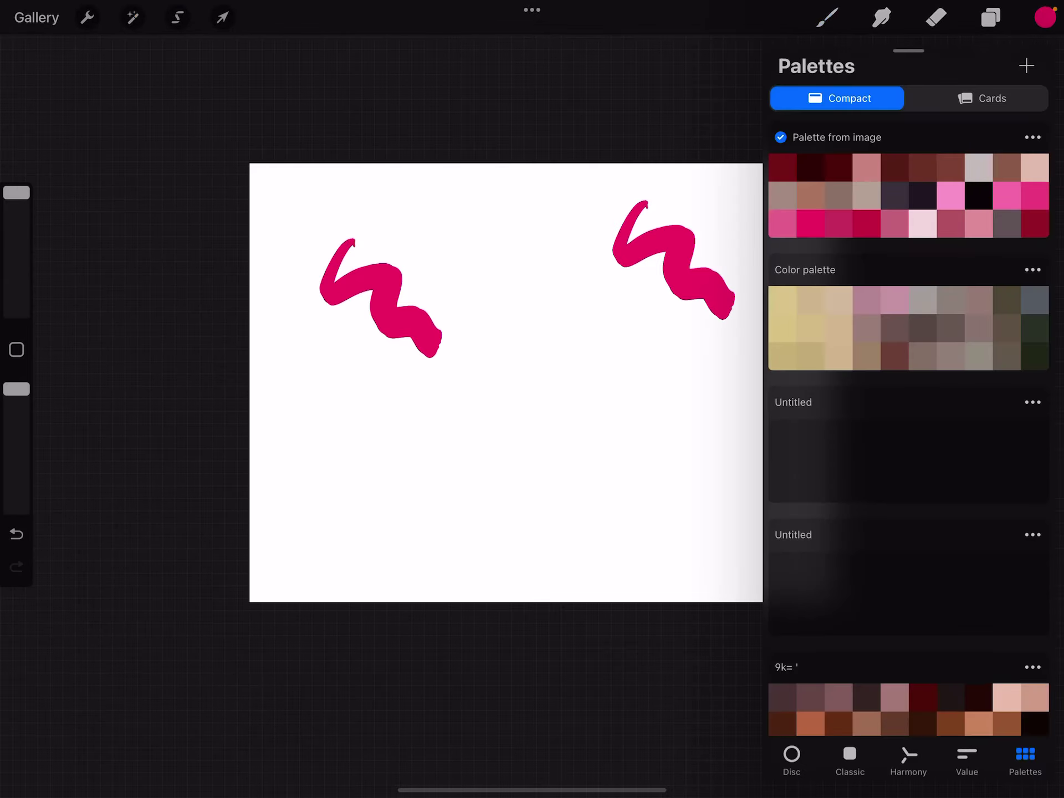
click(923, 223)
click(1044, 17)
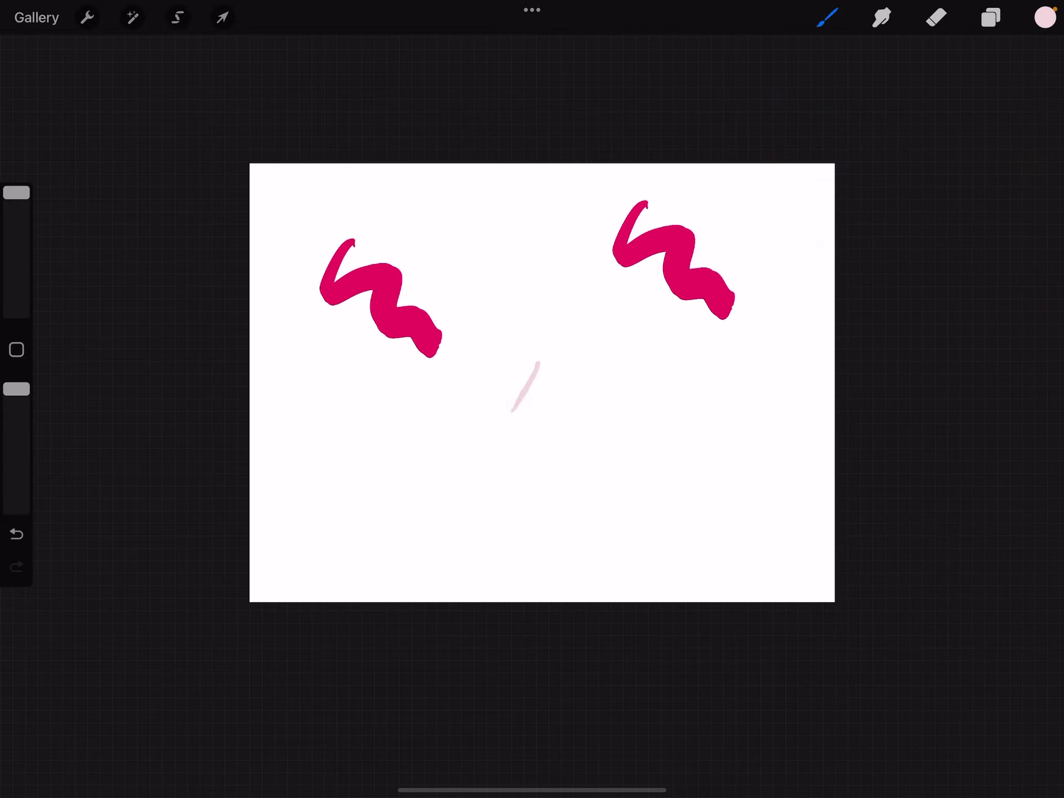
drag(540, 363, 707, 422)
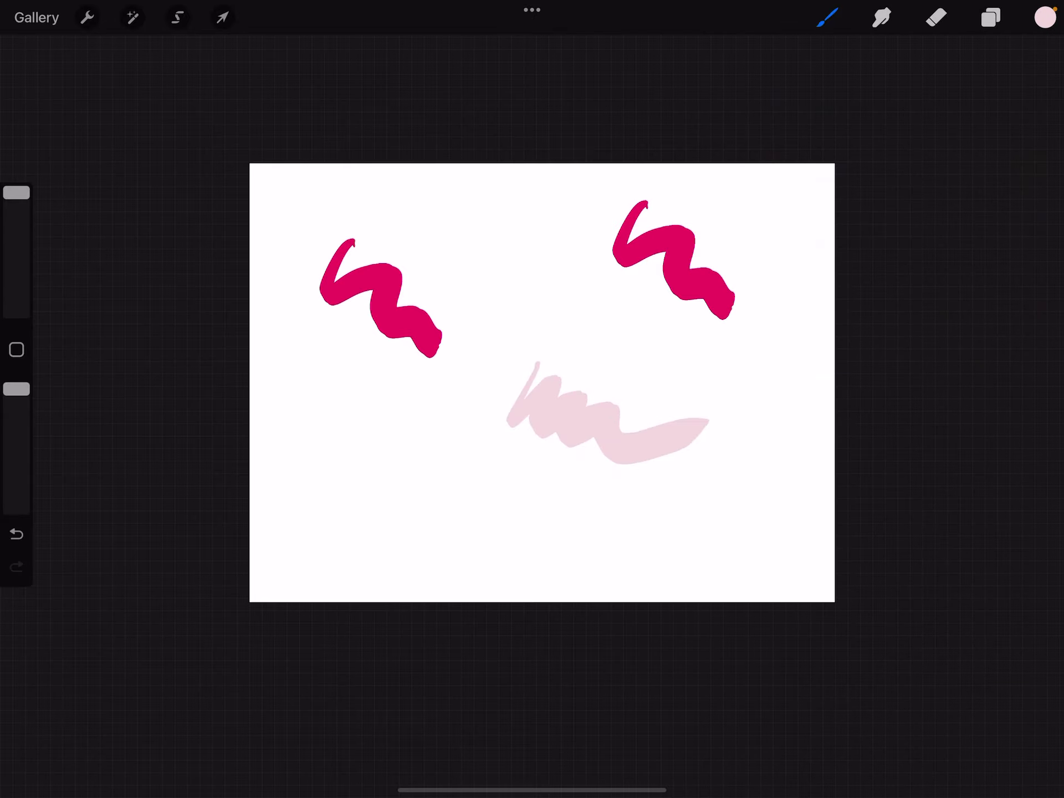
click(87, 17)
Set the Clone source on the pale pink zigzag and paint its copy down-left, extending rightward
click(132, 17)
click(79, 609)
drag(531, 399, 592, 427)
drag(419, 467, 402, 577)
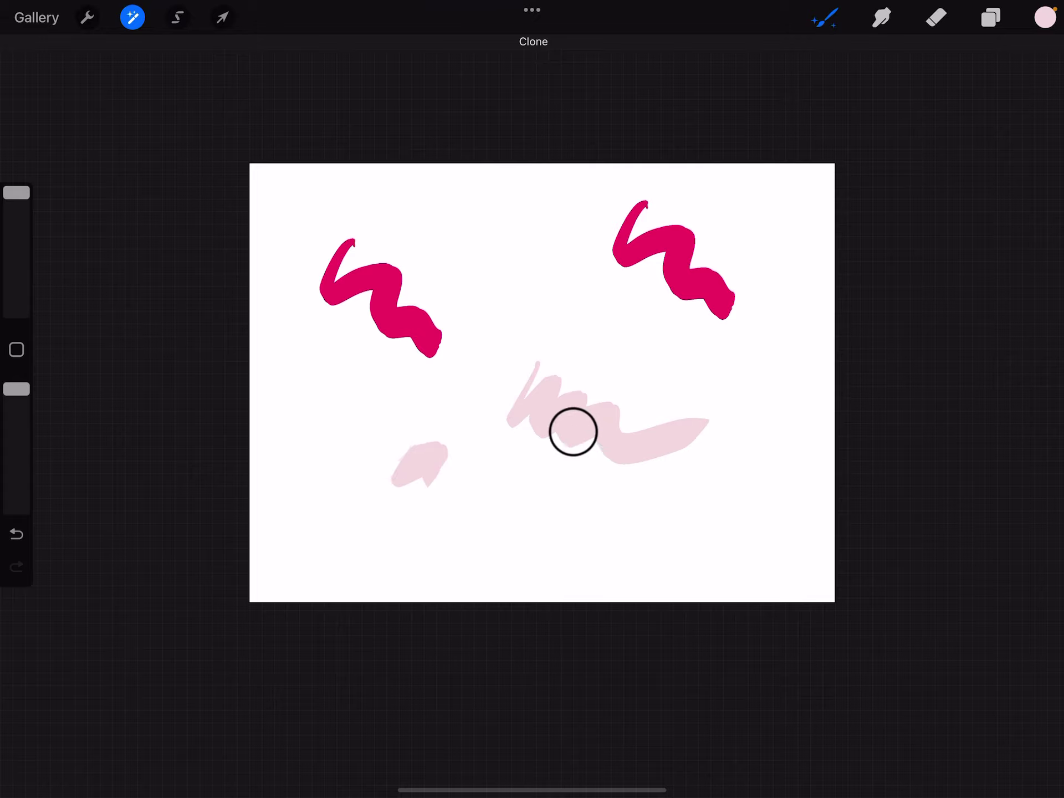
drag(490, 486, 533, 460)
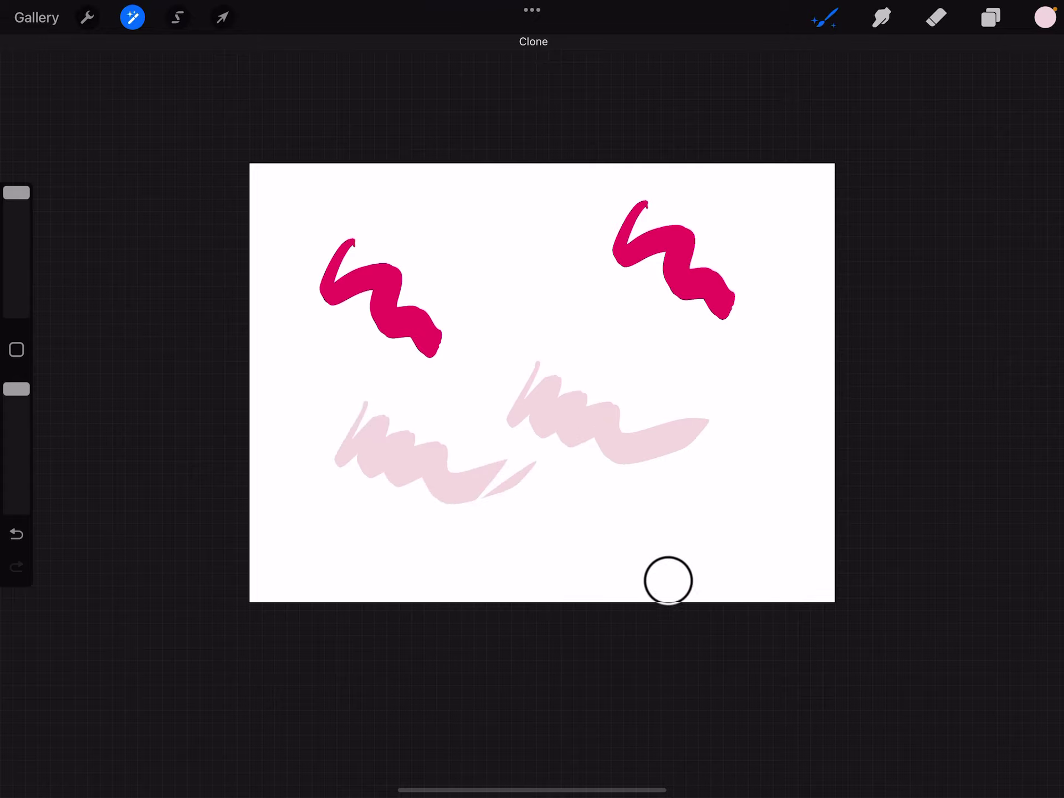